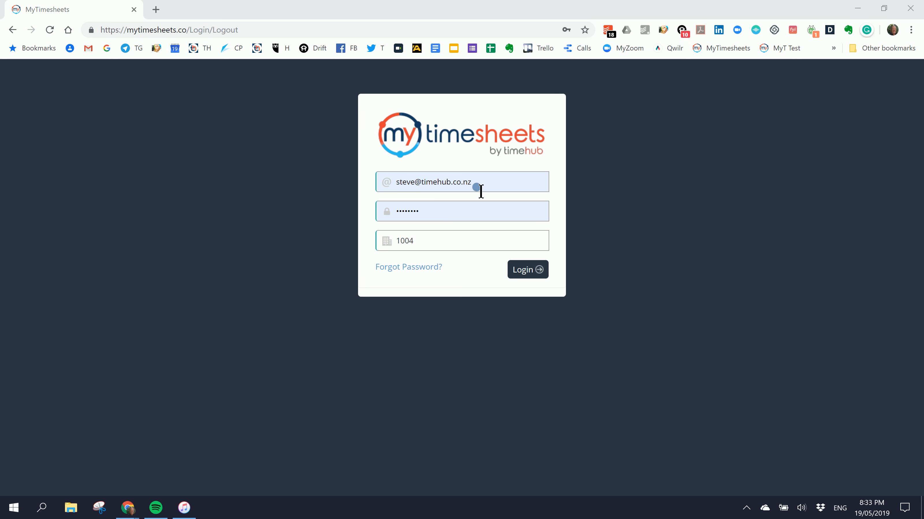
# Step: Log in with the prefilled credentials and open the daily totals for reviewing times
pyautogui.click(535, 282)
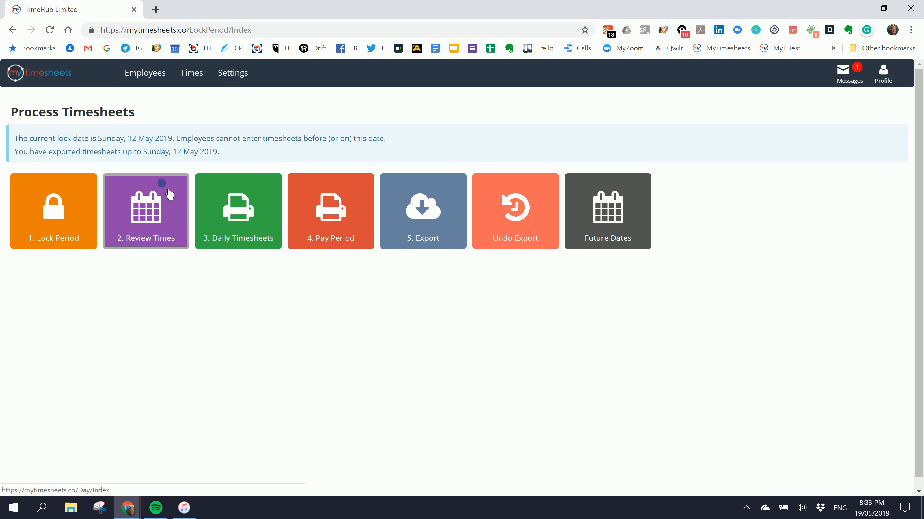
pyautogui.click(158, 220)
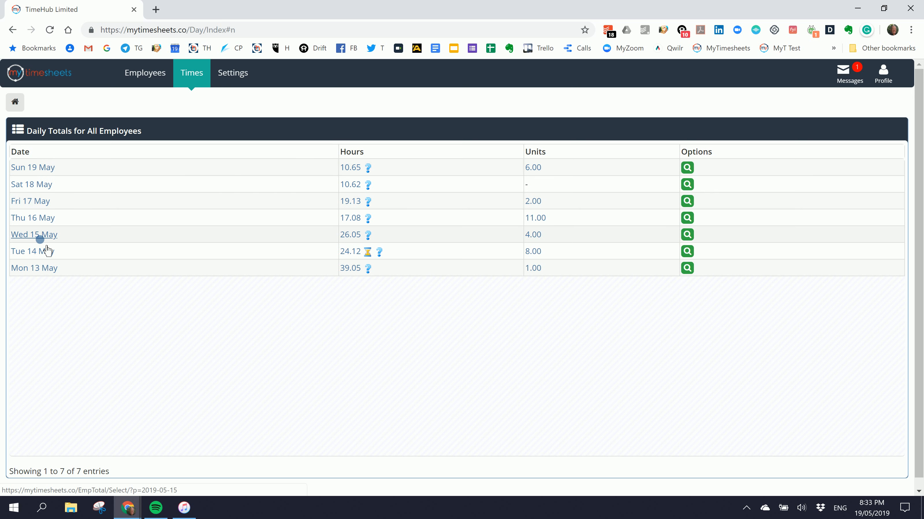
# Step: Set the company's timesheet review method to Select Employee > Review Times and Days and save the preferences
pyautogui.click(233, 81)
pyautogui.click(236, 105)
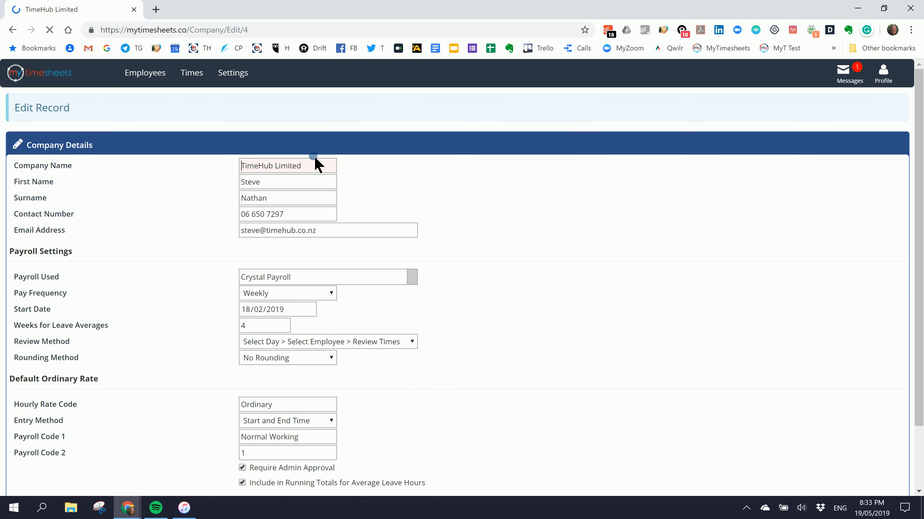
pyautogui.click(366, 342)
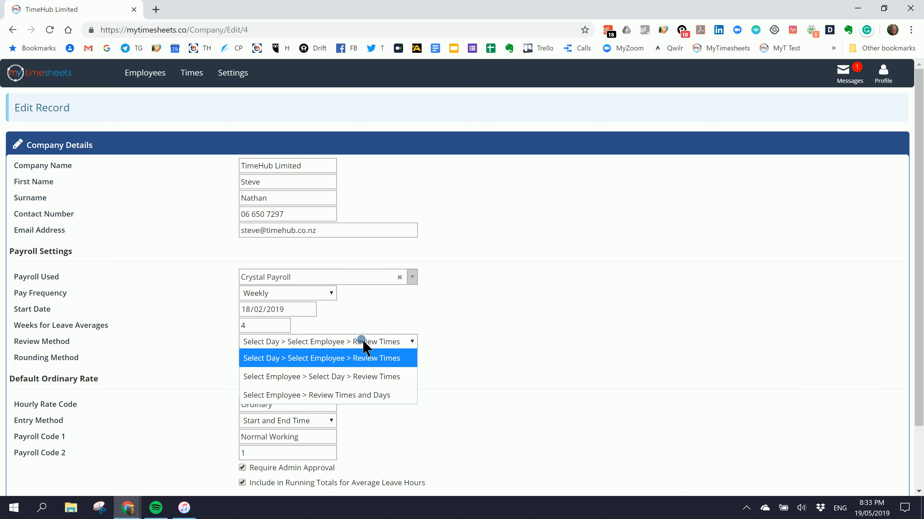
pyautogui.click(351, 395)
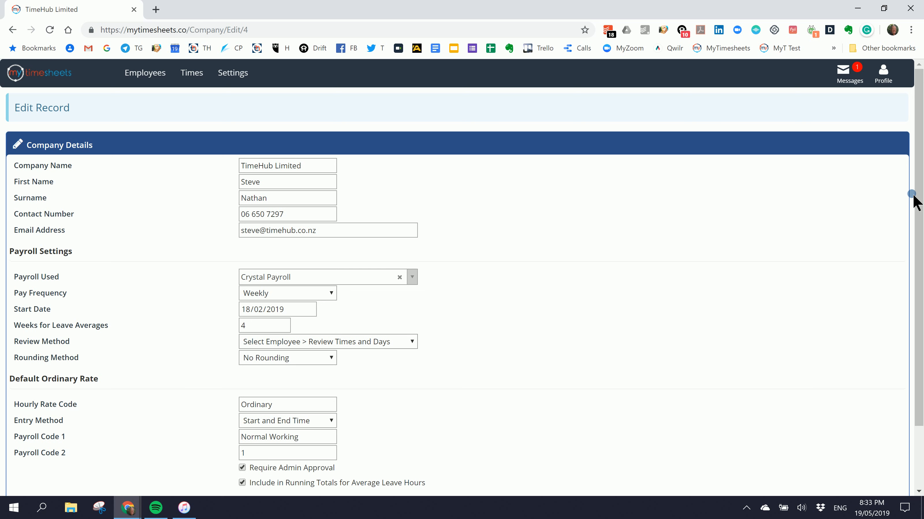
pyautogui.moveTo(917, 182); pyautogui.dragTo(919, 255)
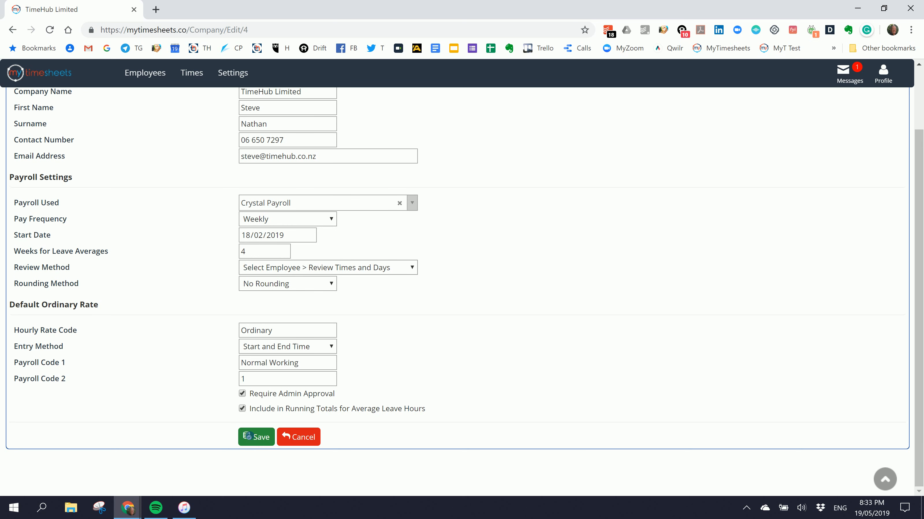
pyautogui.click(254, 437)
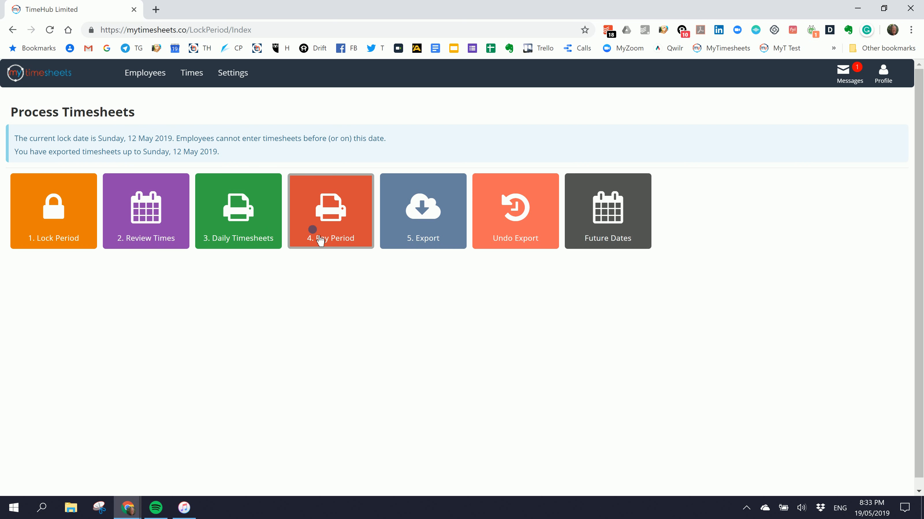
# Step: Open the timesheets for review of the employee with 32.00 units
pyautogui.click(160, 219)
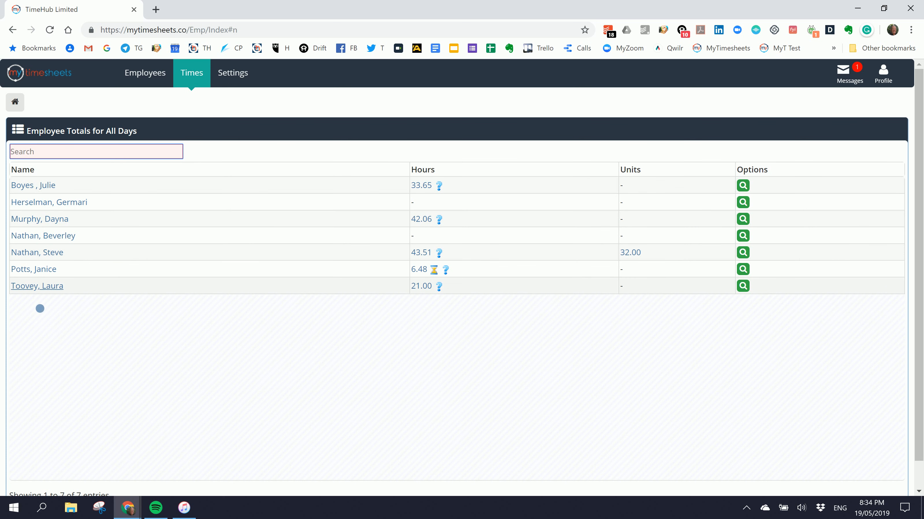
pyautogui.click(51, 253)
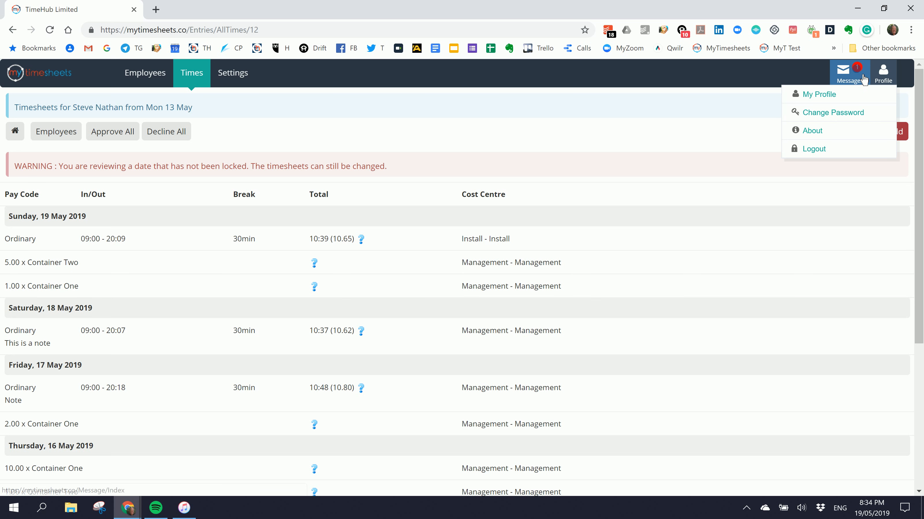
# Step: View the message list and return to the timesheets of the employee with 32.00 units
pyautogui.click(852, 76)
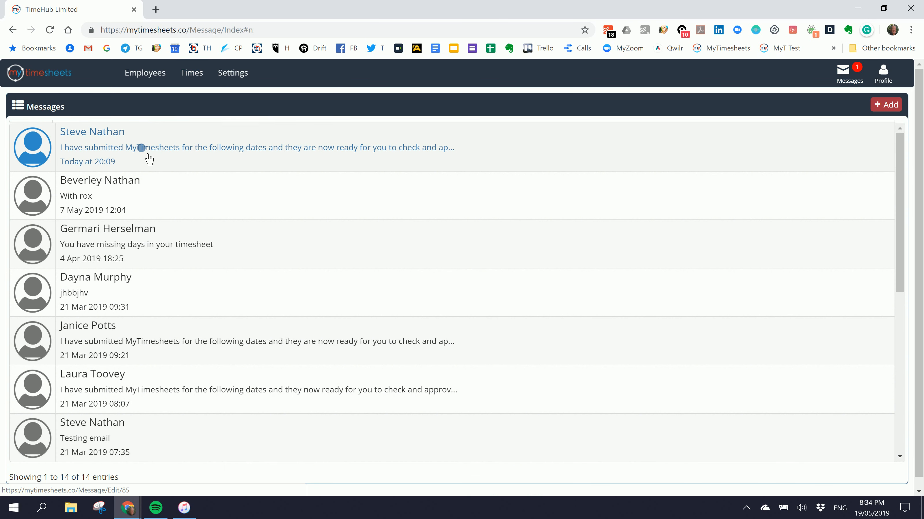
pyautogui.moveTo(216, 74)
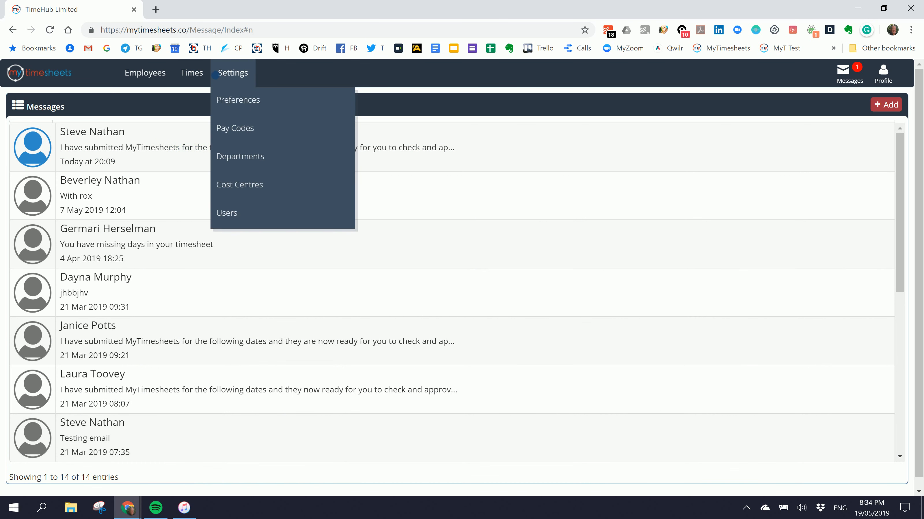
pyautogui.click(207, 116)
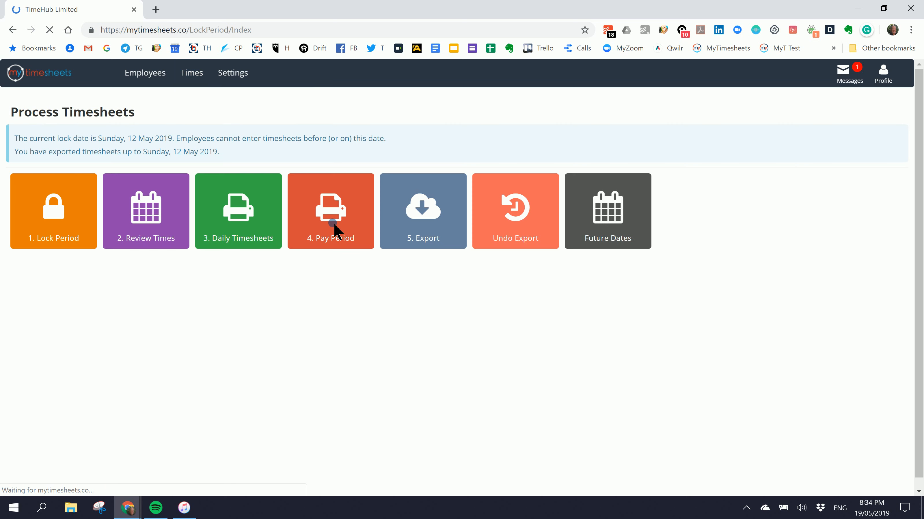
pyautogui.click(164, 233)
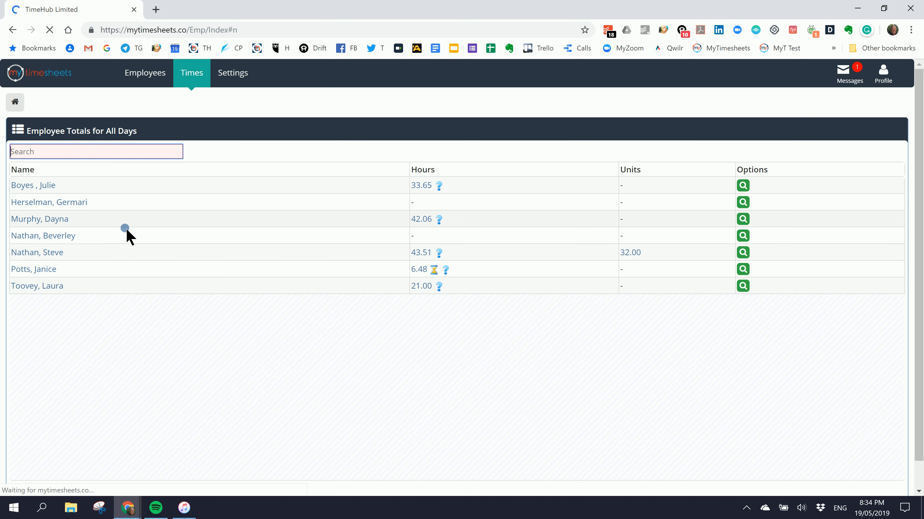
pyautogui.click(38, 254)
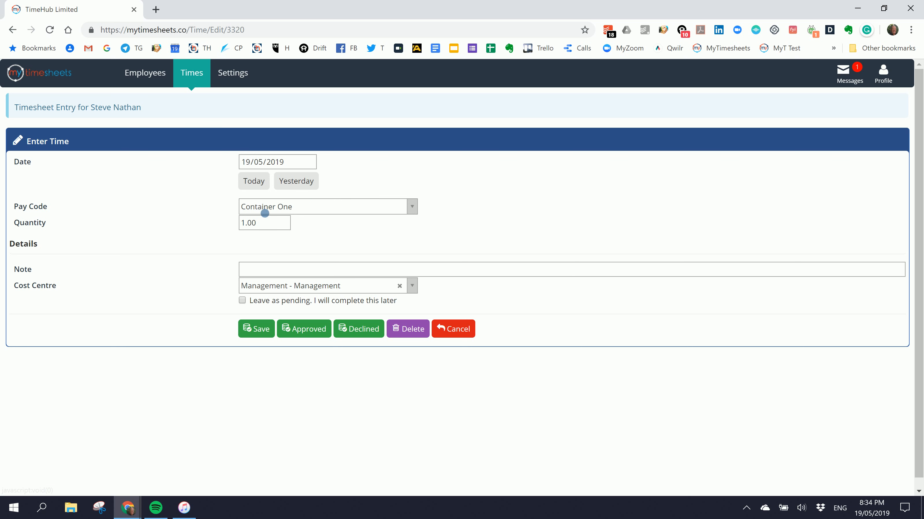
pyautogui.click(280, 208)
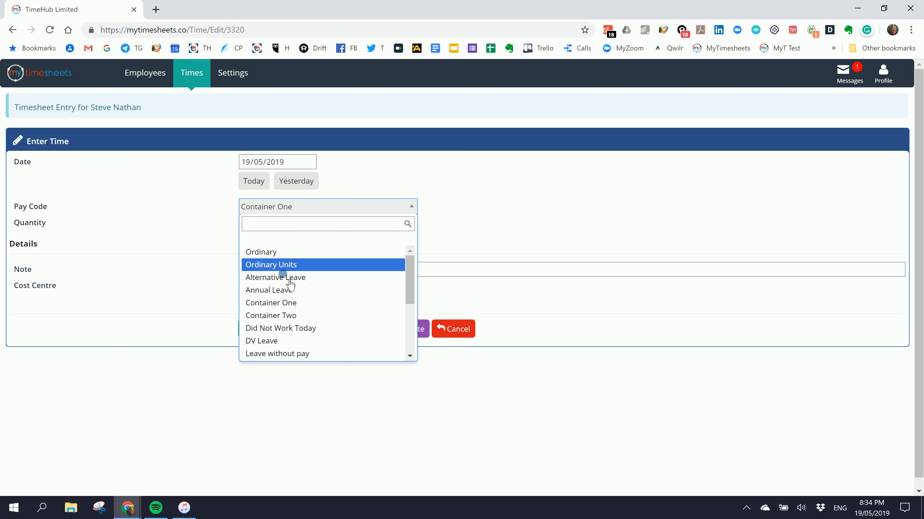
pyautogui.click(290, 316)
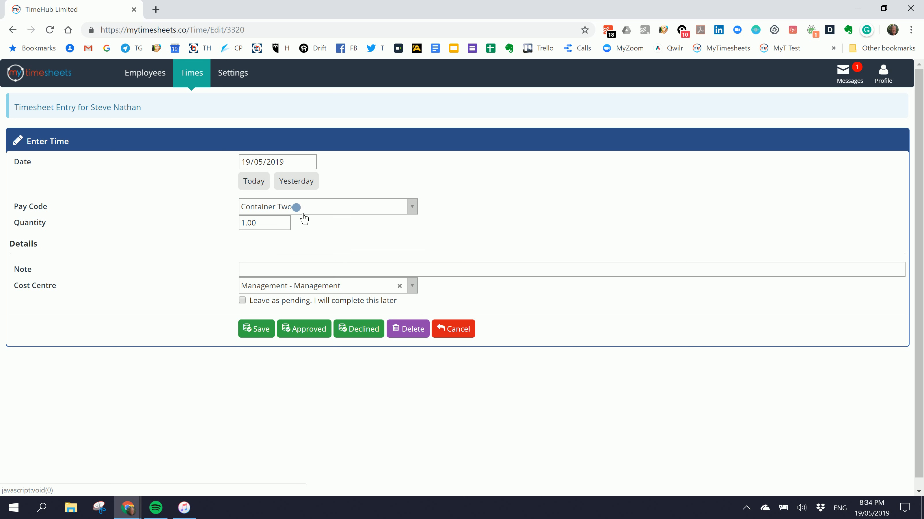
pyautogui.click(297, 208)
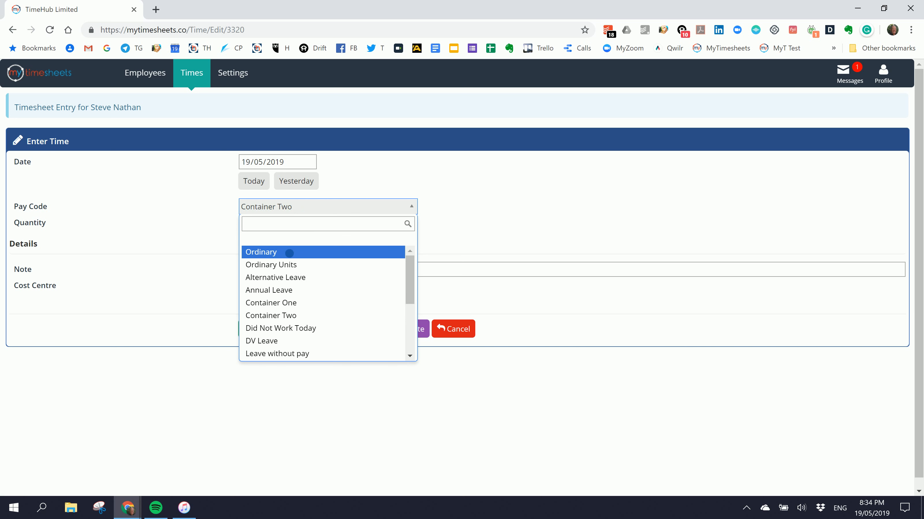
pyautogui.click(287, 252)
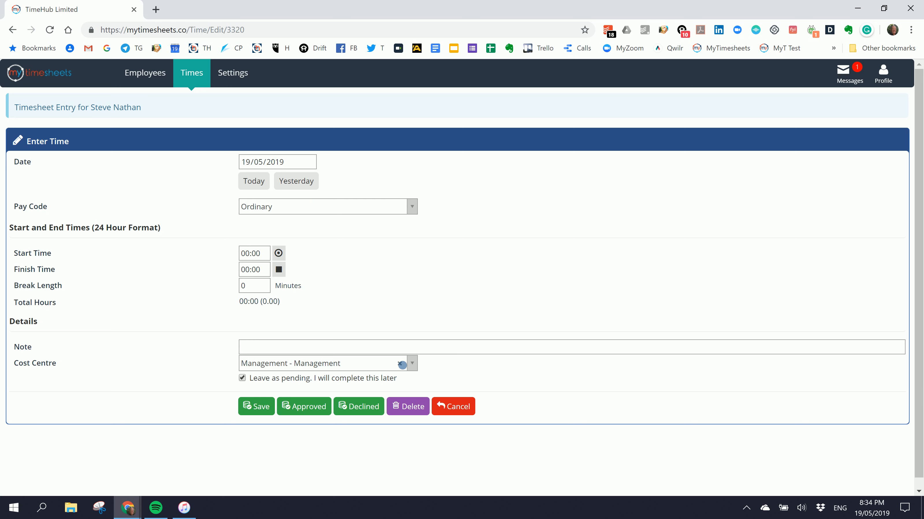
pyautogui.click(467, 418)
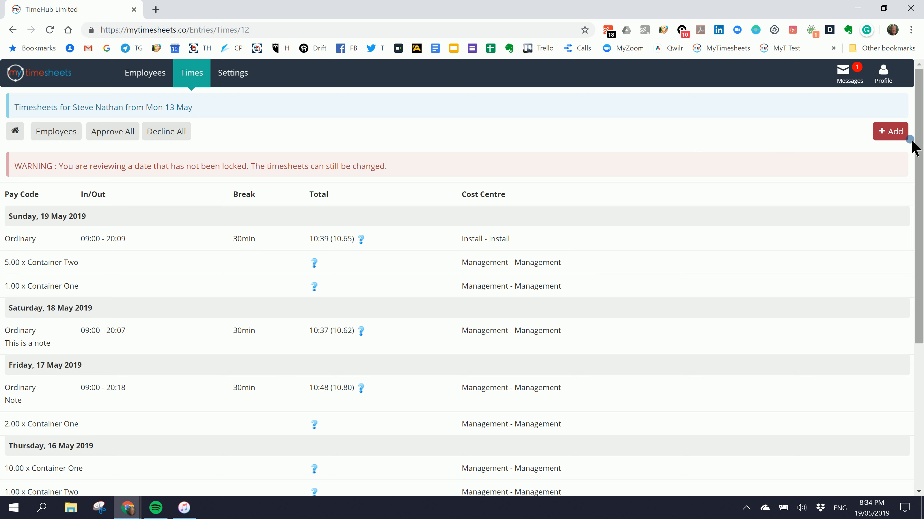
# Step: Add an Ordinary time entry for 19/05/2019 from 21:00 to 22:00 with the note OT and cost centre Management, and save it
pyautogui.click(892, 132)
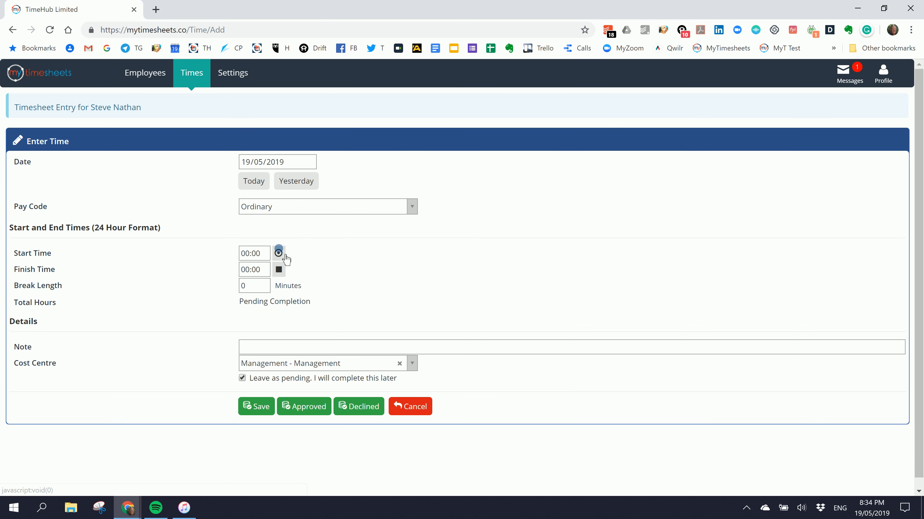
pyautogui.moveTo(271, 255); pyautogui.dragTo(236, 251)
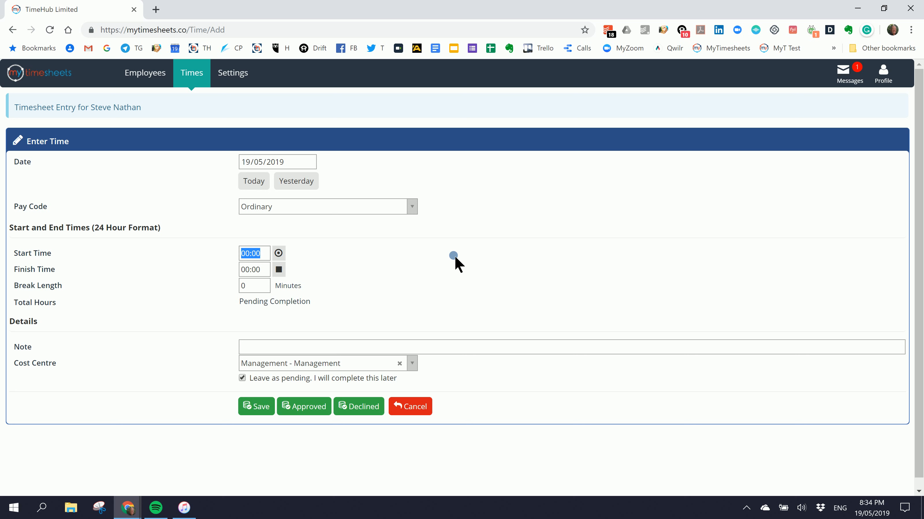
pyautogui.write('21')
pyautogui.press('BackSpace')
pyautogui.press('BackSpace')
pyautogui.press('BackSpace')
pyautogui.write('22')
pyautogui.click(258, 353)
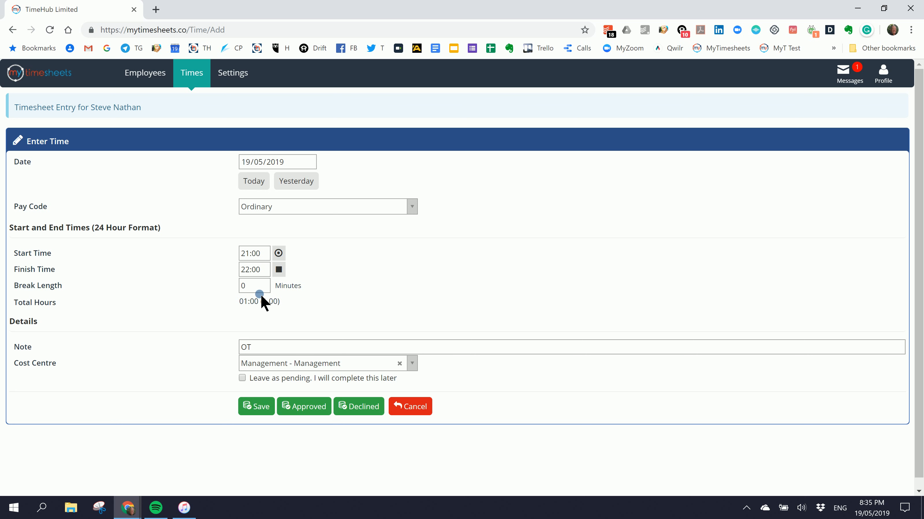
pyautogui.click(262, 408)
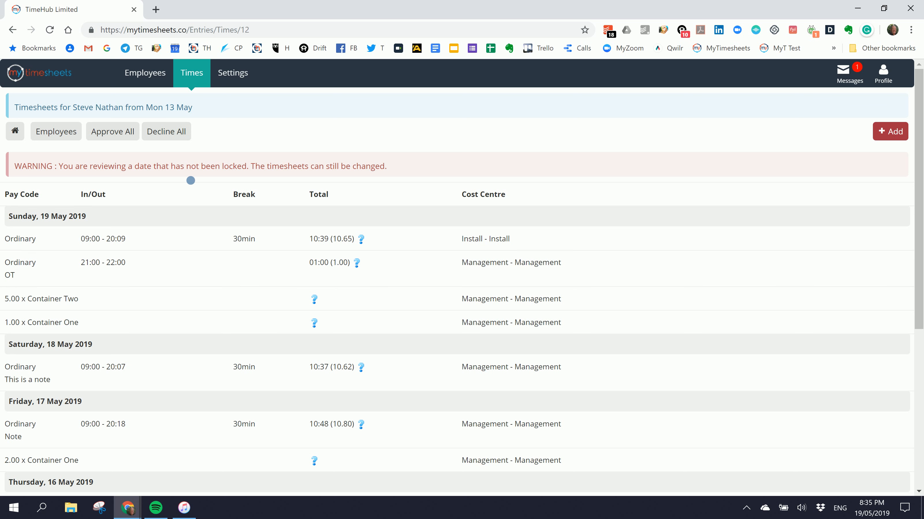
# Step: Approve all the employee's undecided records, and decline the 21:00 to 22:00 OT entry on Sunday, 19 May 2019
pyautogui.click(122, 140)
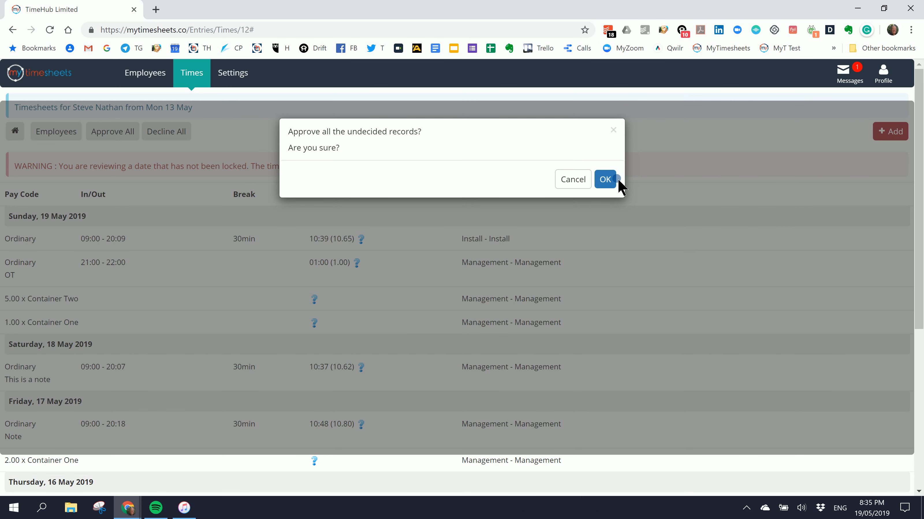
pyautogui.click(612, 181)
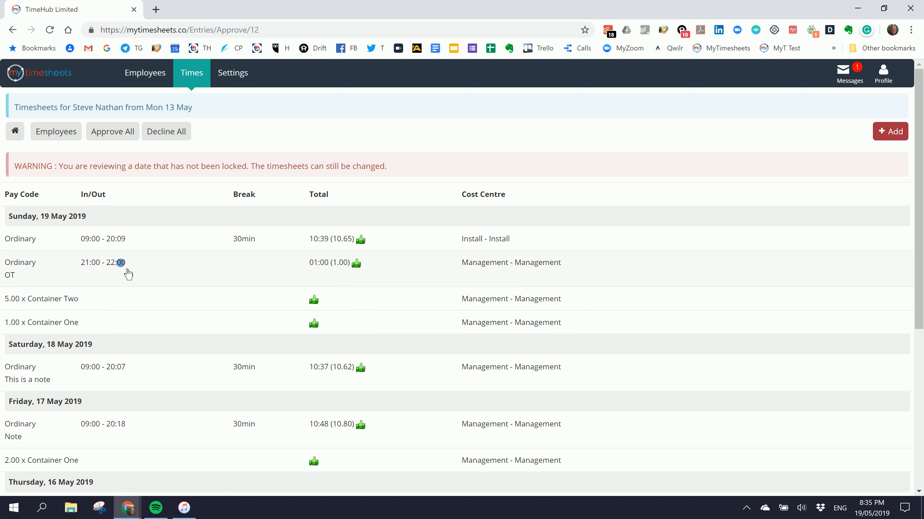
pyautogui.click(127, 269)
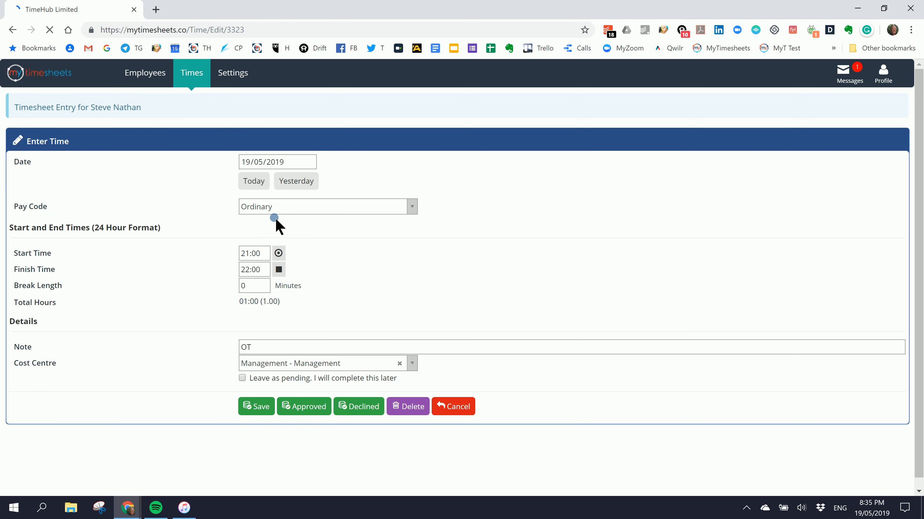
pyautogui.click(370, 415)
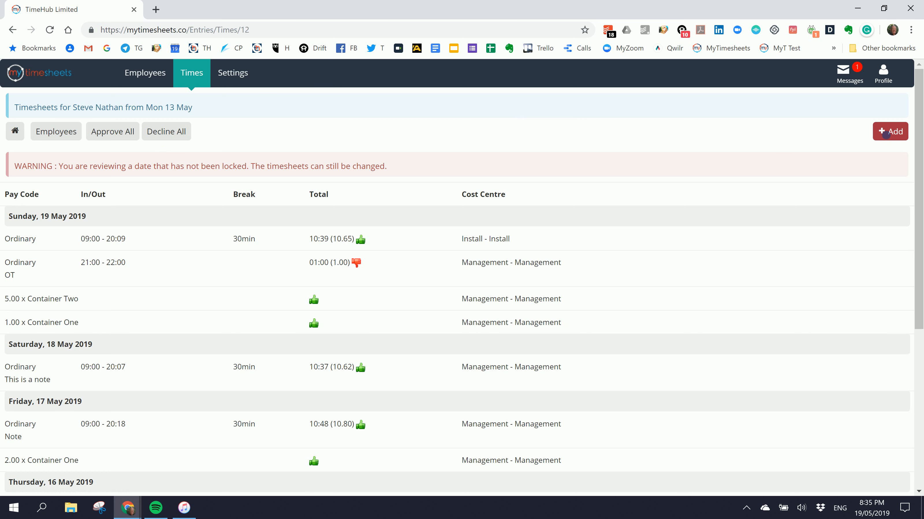
pyautogui.click(893, 140)
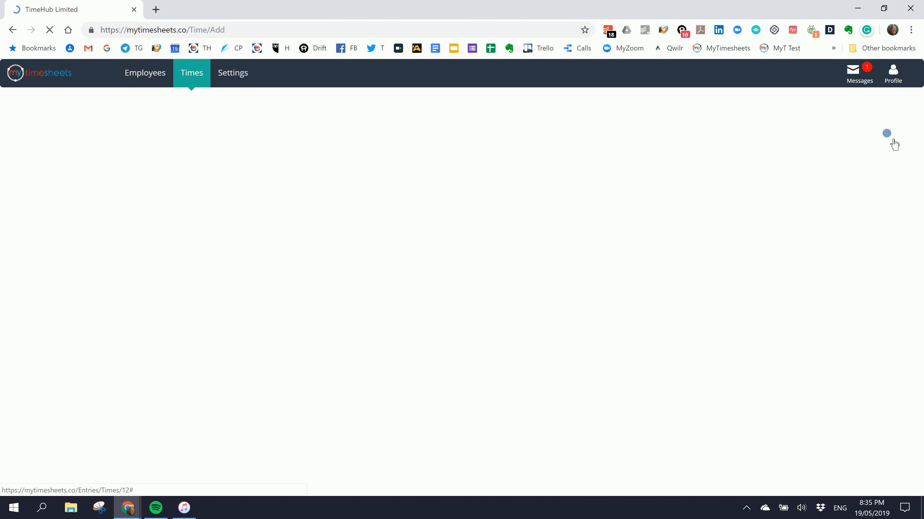
pyautogui.click(422, 408)
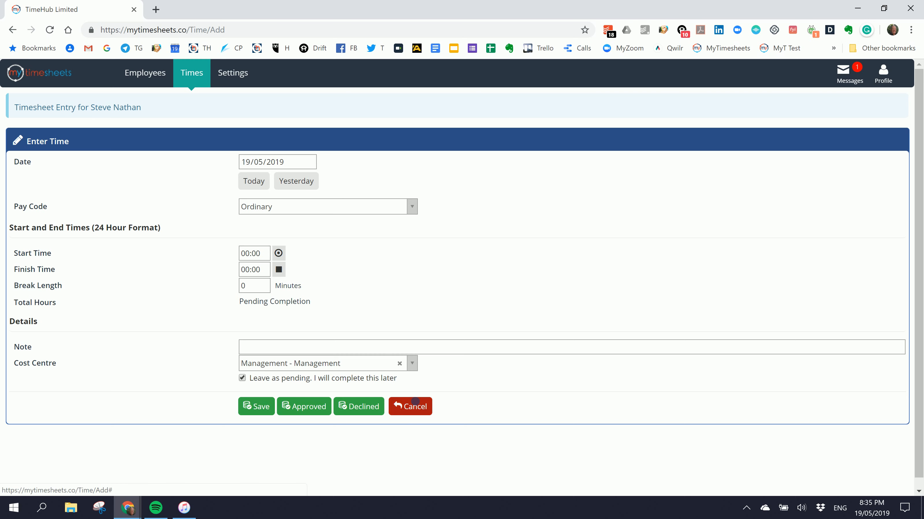
# Step: Try to change the Ordinary entry of 18/05/2019 to Annual Leave with a quantity of 4 and save it
pyautogui.click(190, 382)
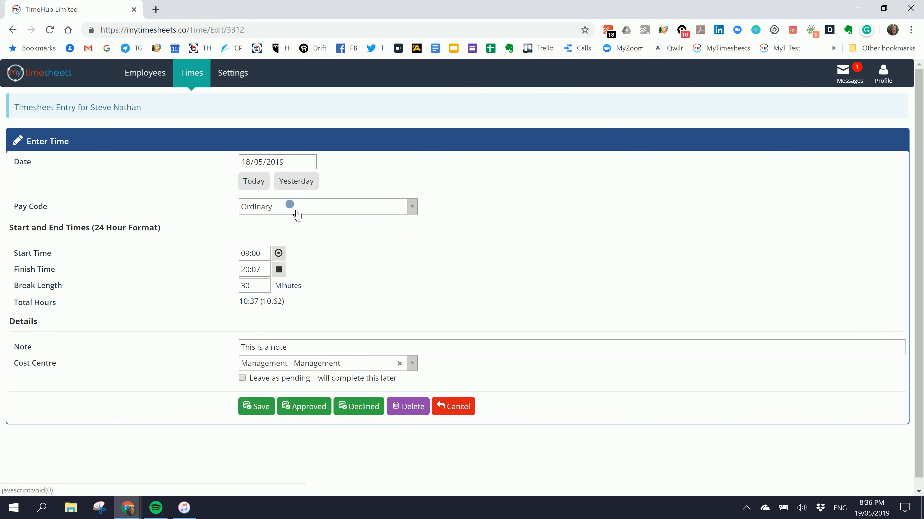
pyautogui.click(294, 209)
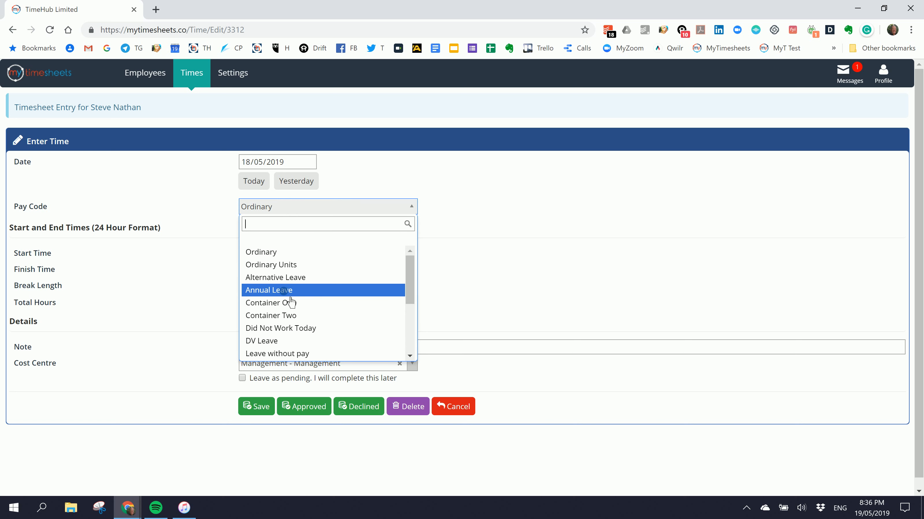
pyautogui.click(283, 290)
pyautogui.moveTo(270, 227); pyautogui.dragTo(229, 223)
pyautogui.write('4')
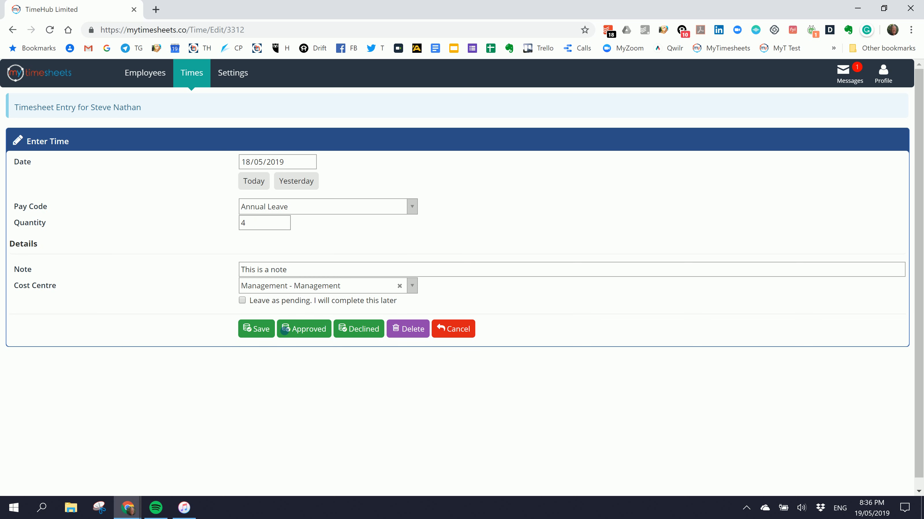
pyautogui.click(256, 329)
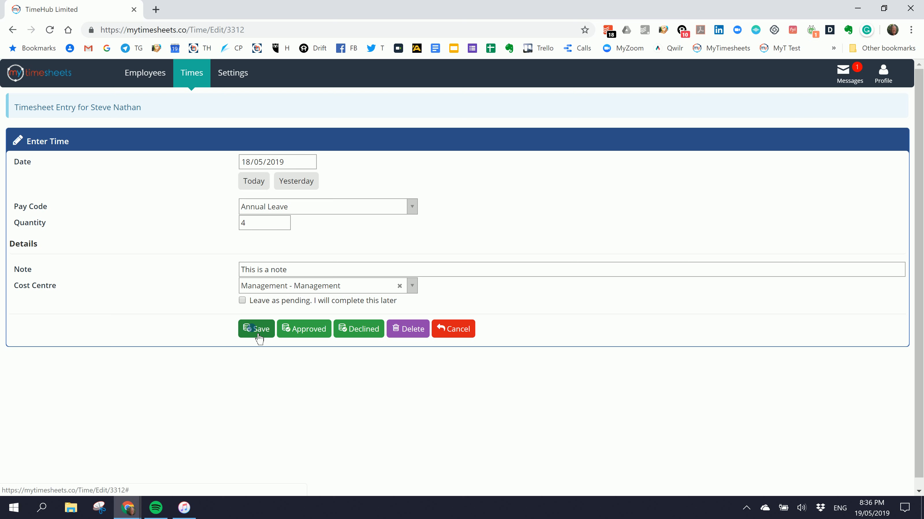
pyautogui.click(258, 329)
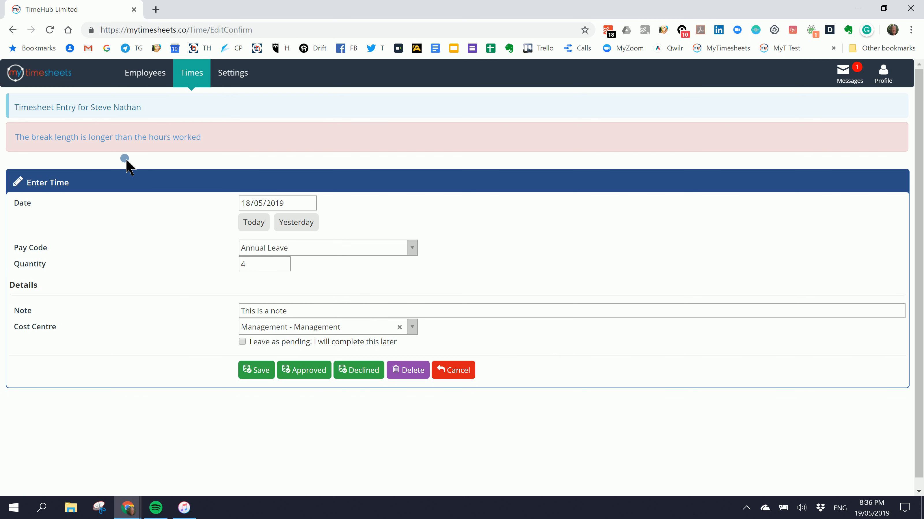
pyautogui.click(466, 380)
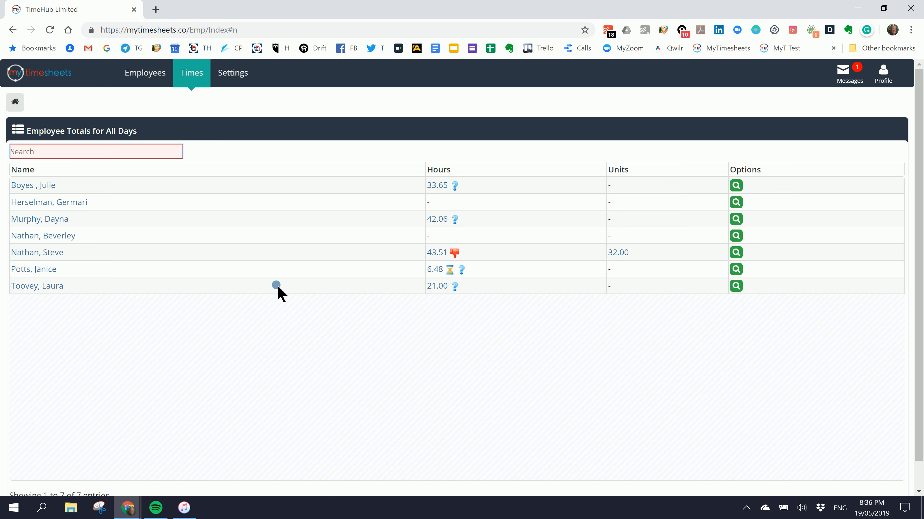
# Step: Set the finish time of the employee's pending Ordinary entry of 14/05/2019 to 17:00 and approve the entry
pyautogui.click(42, 269)
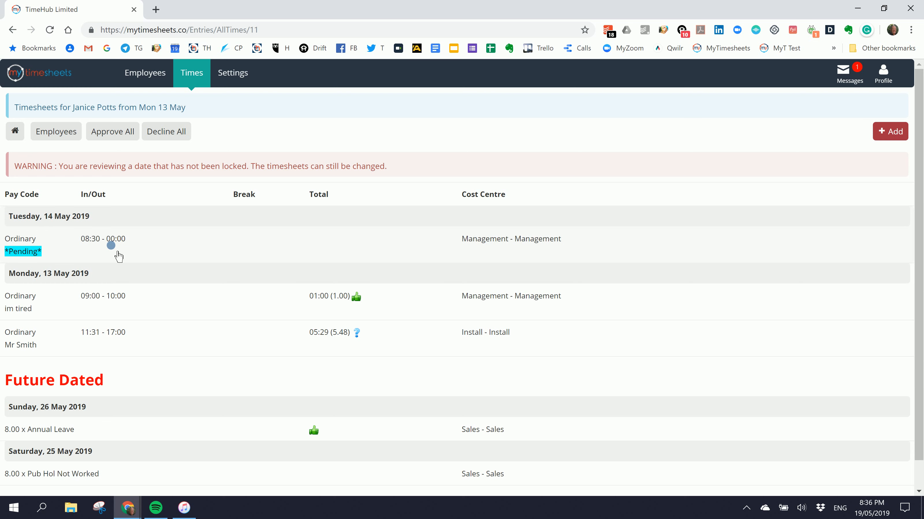
pyautogui.click(115, 254)
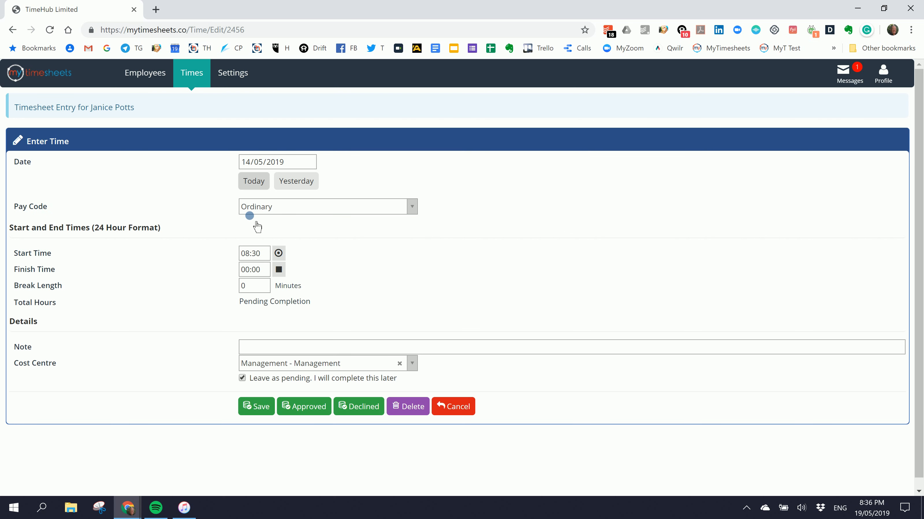
pyautogui.click(274, 273)
pyautogui.write('17')
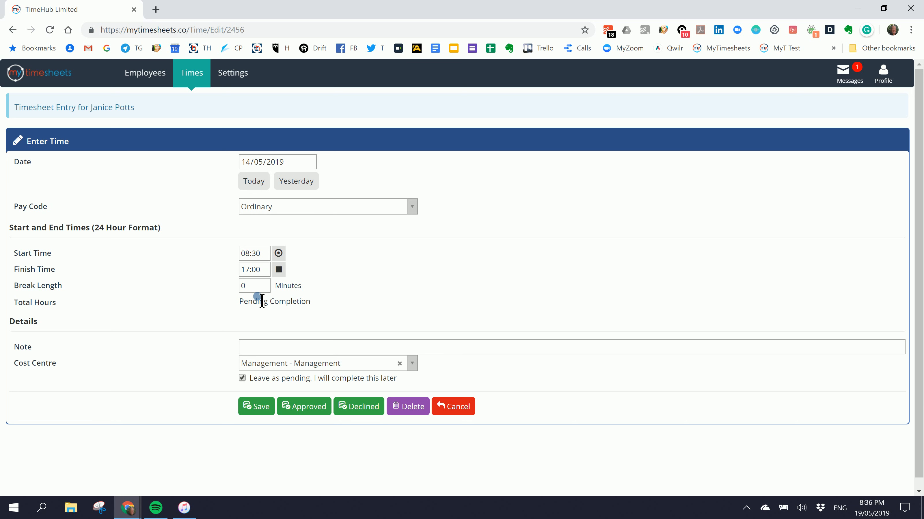
pyautogui.click(305, 406)
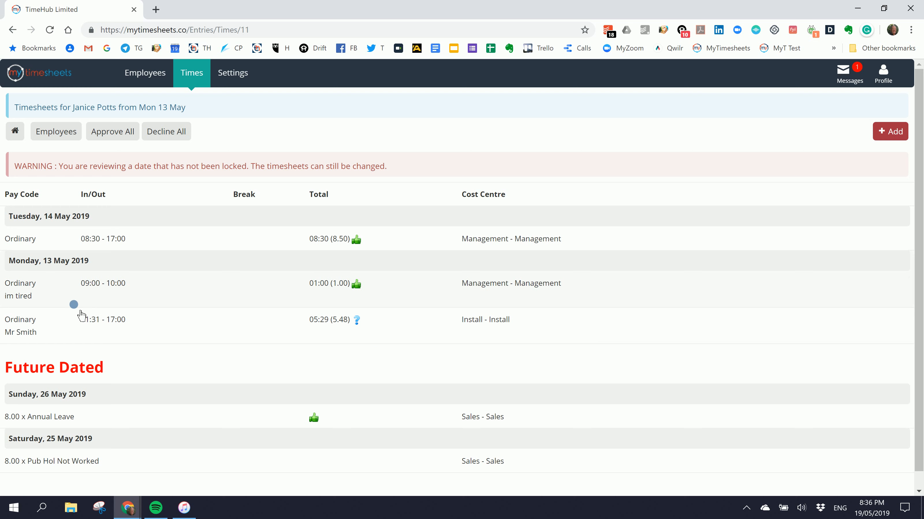
pyautogui.click(52, 136)
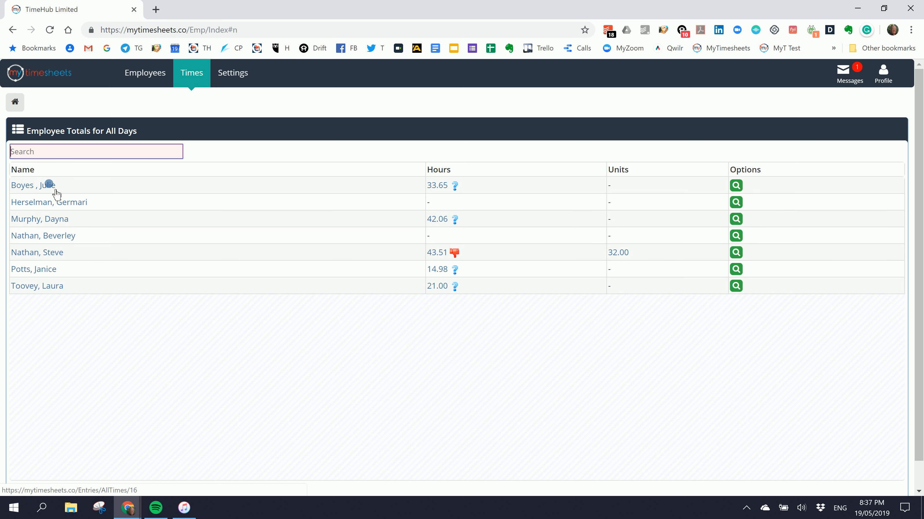
pyautogui.click(201, 82)
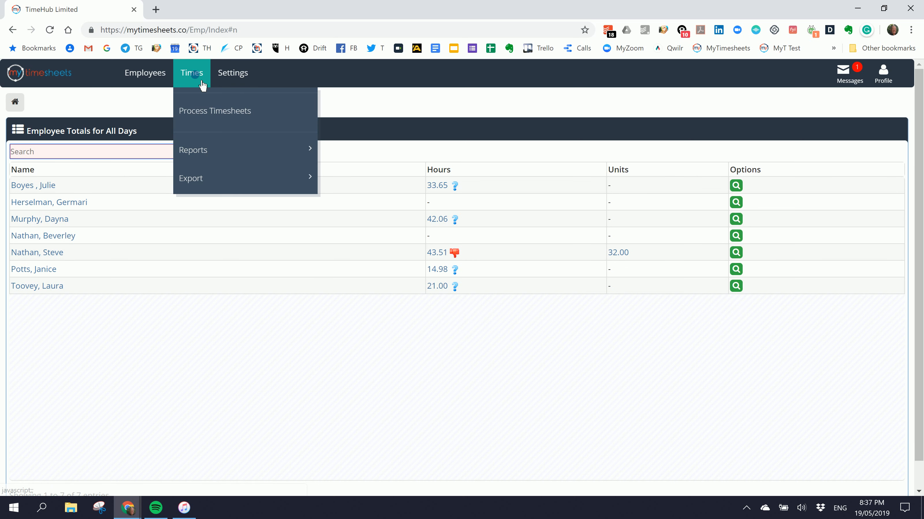
pyautogui.click(212, 117)
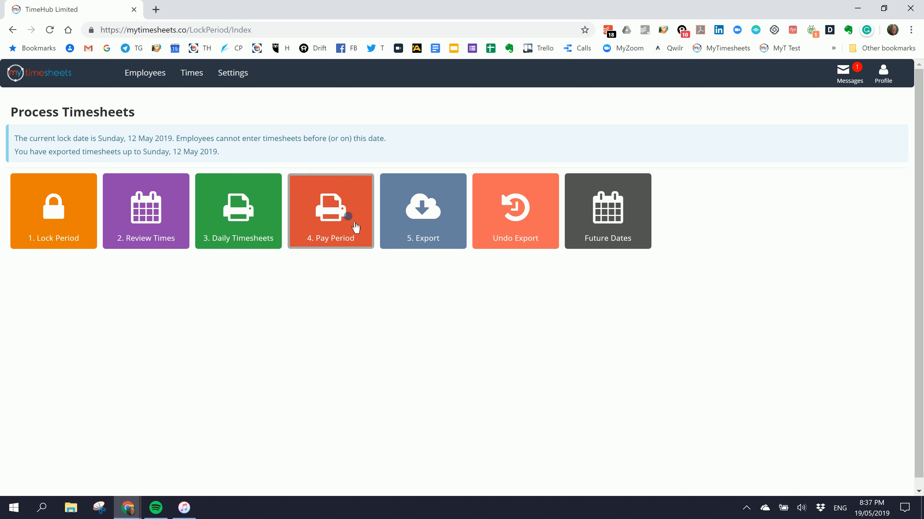
pyautogui.click(251, 229)
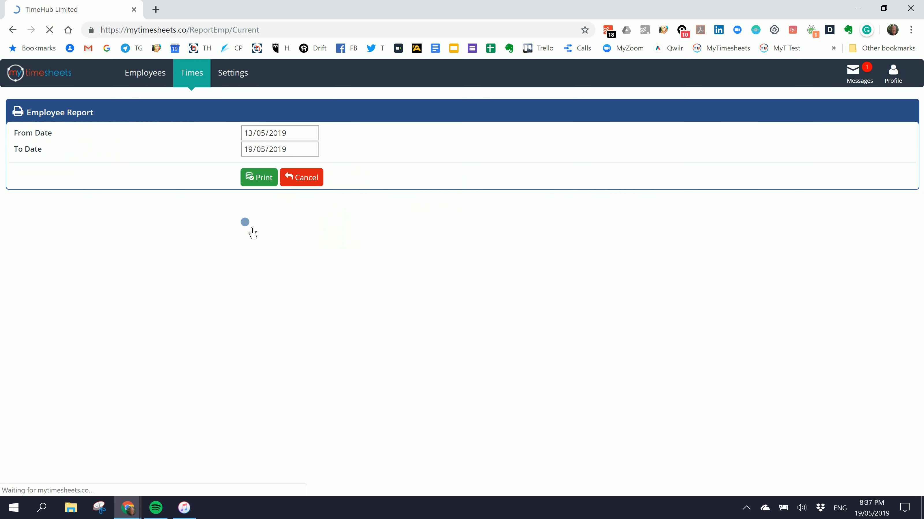
pyautogui.click(258, 181)
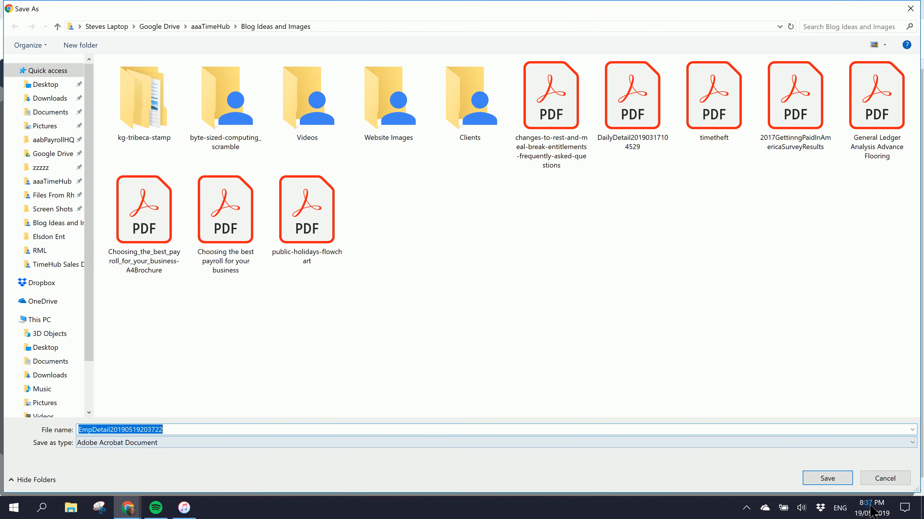
pyautogui.click(831, 480)
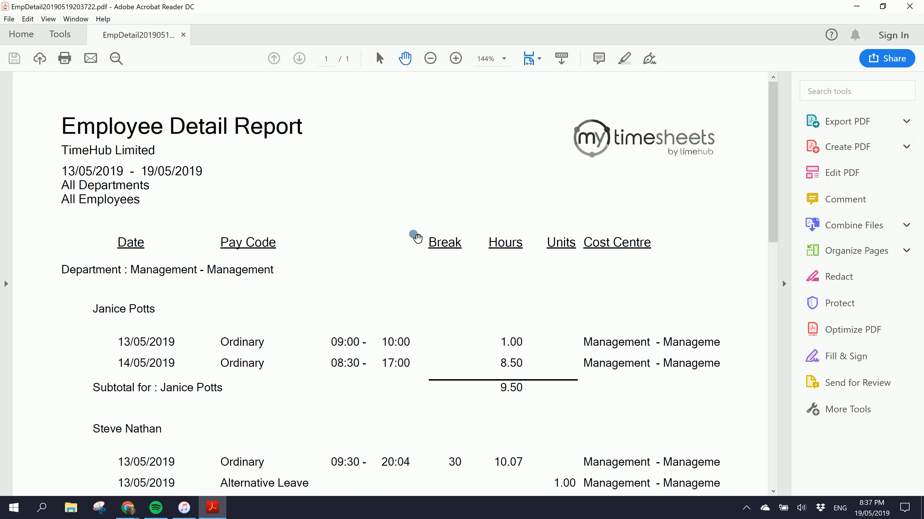
# Step: Read through the Employee Detail Report PDF, close it and return to Process Timesheets
pyautogui.moveTo(774, 105)
pyautogui.mouseDown()
pyautogui.moveTo(783, 235)
pyautogui.moveTo(781, 128)
pyautogui.mouseUp()
pyautogui.click(247, 292)
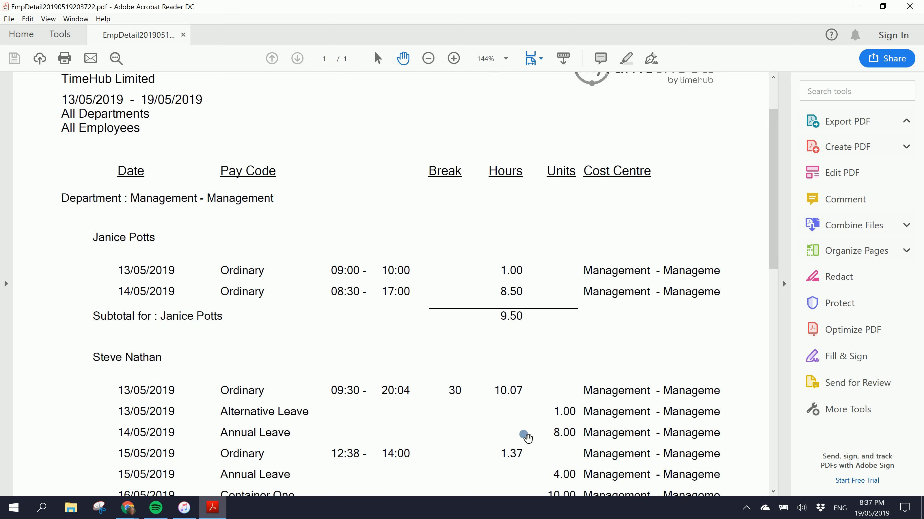
pyautogui.click(910, 4)
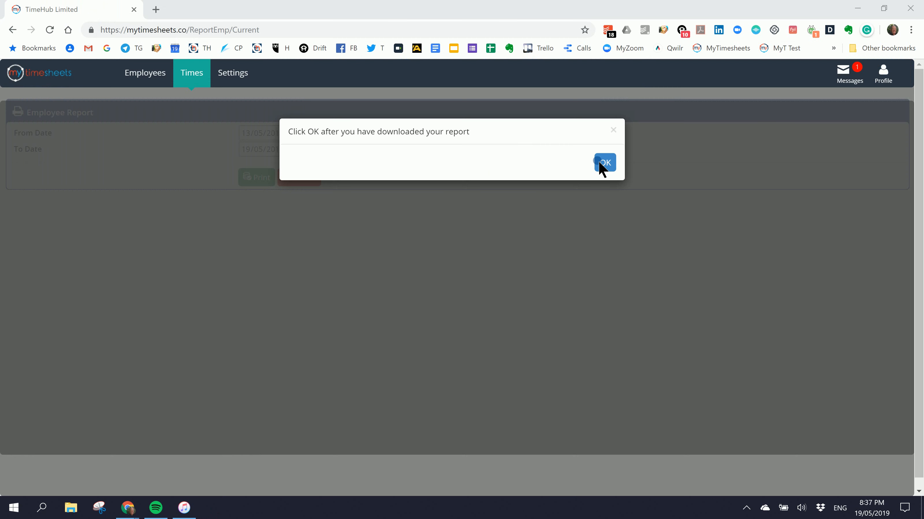
pyautogui.click(611, 162)
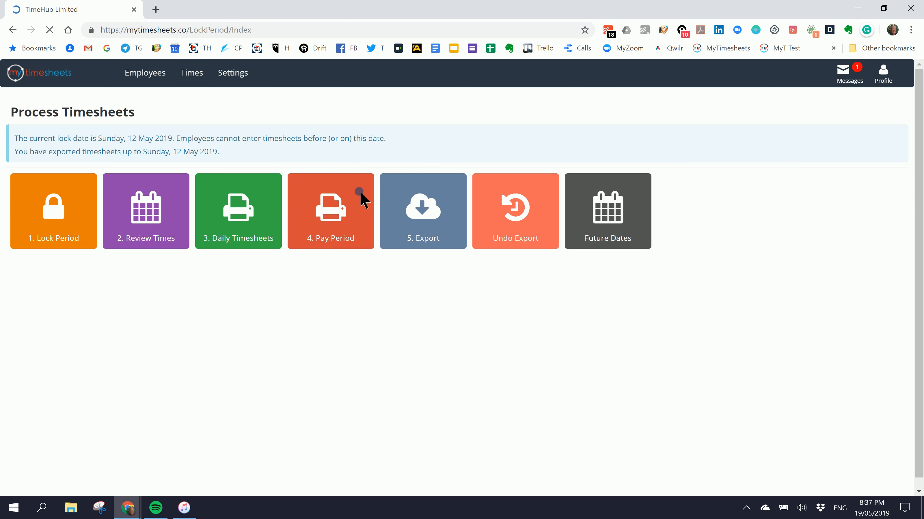
# Step: View the future dated transactions and return to Process Timesheets
pyautogui.click(346, 225)
pyautogui.click(440, 210)
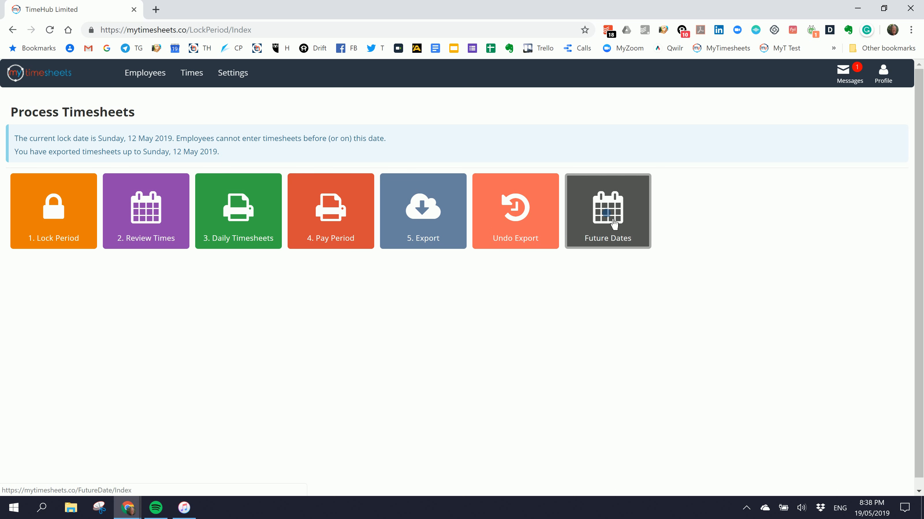
pyautogui.click(630, 221)
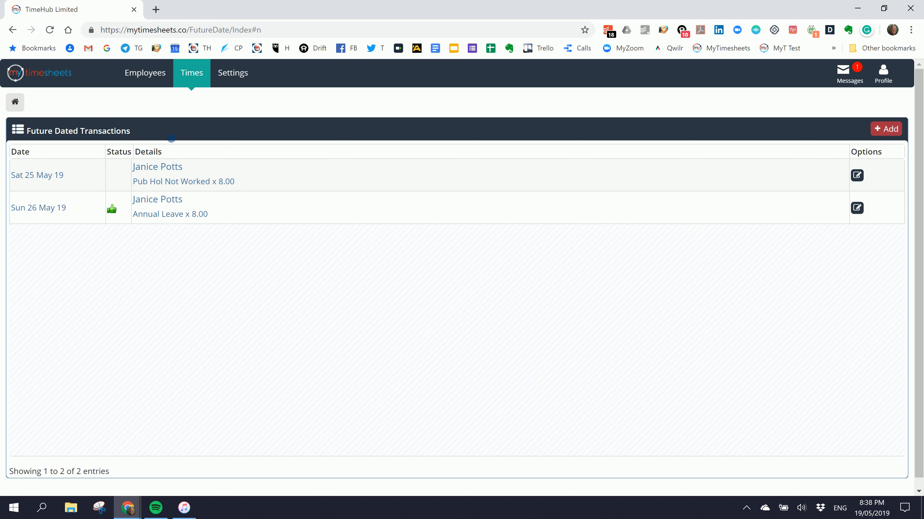
pyautogui.click(185, 75)
pyautogui.click(200, 113)
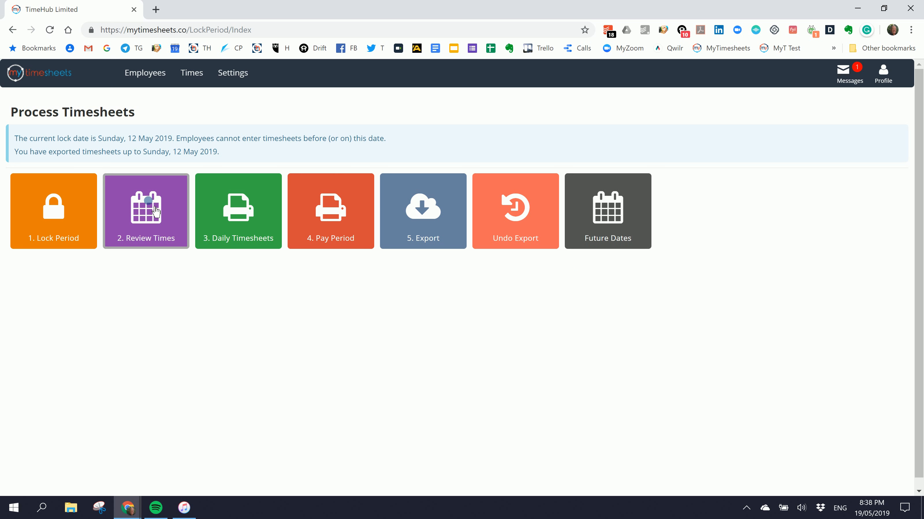
# Step: Look over the settings options and the employee list, and return to Process Timesheets
pyautogui.click(227, 75)
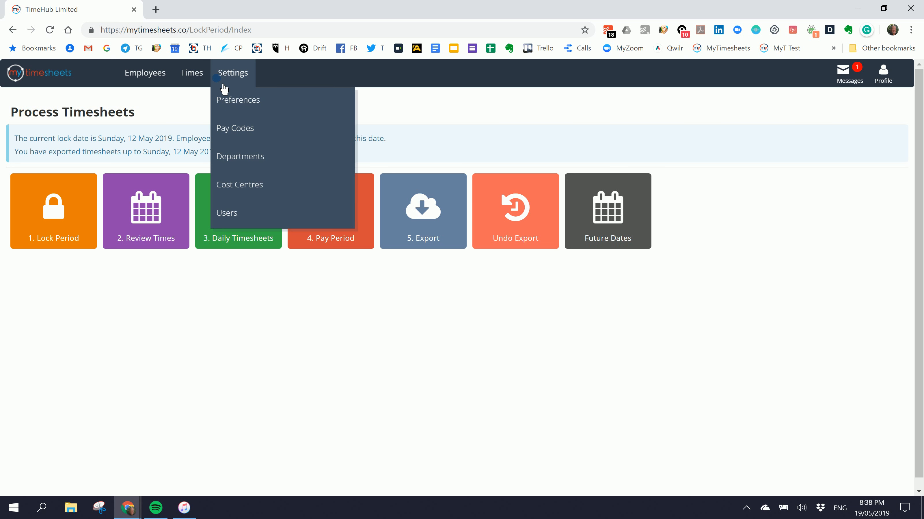
pyautogui.click(231, 97)
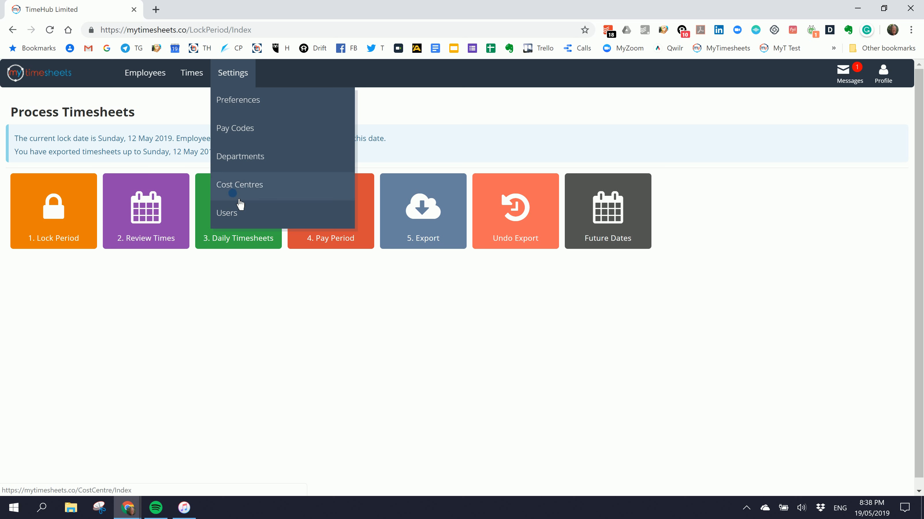
pyautogui.click(150, 82)
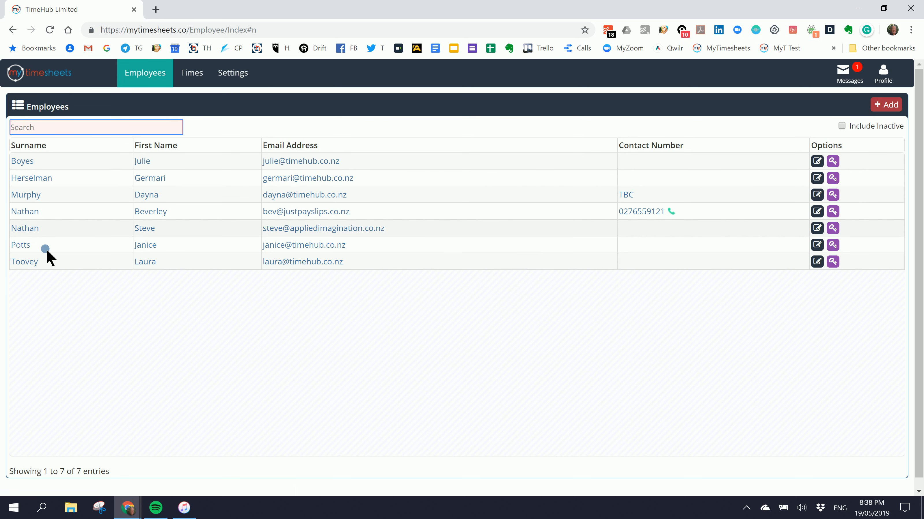
pyautogui.click(32, 230)
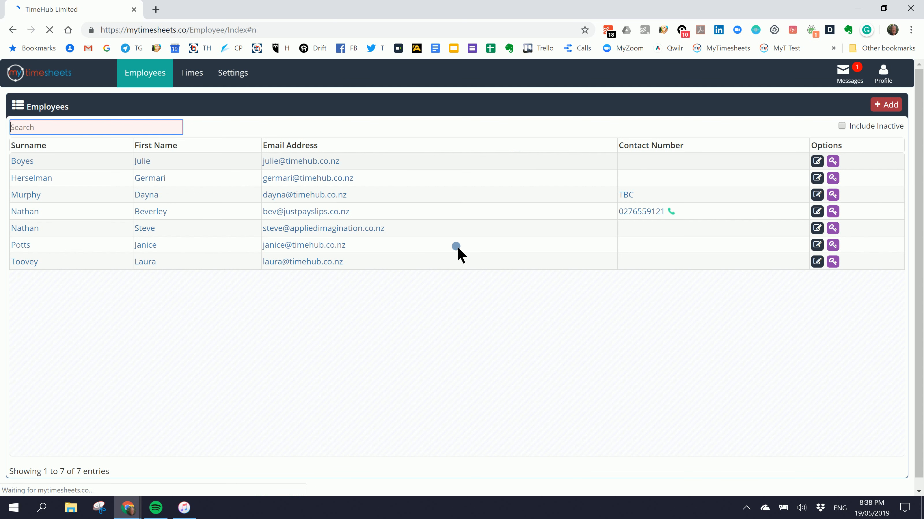
pyautogui.moveTo(190, 69)
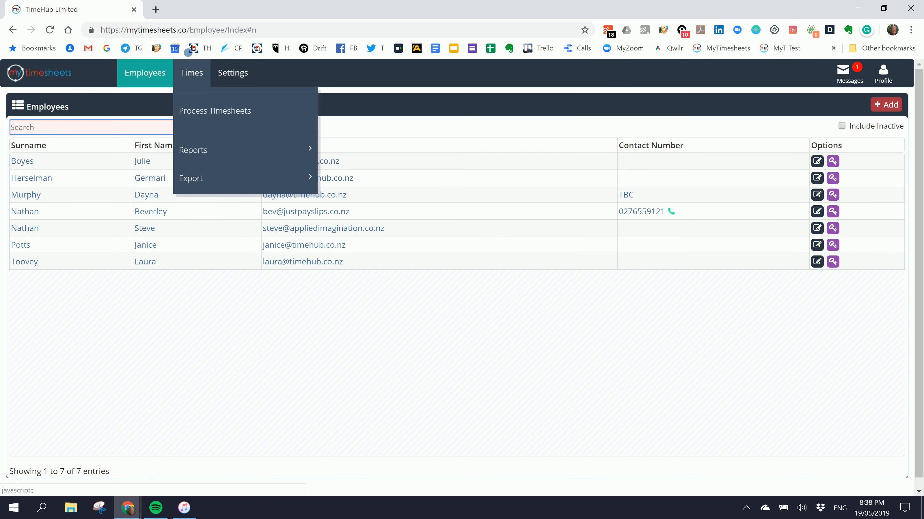
pyautogui.click(204, 113)
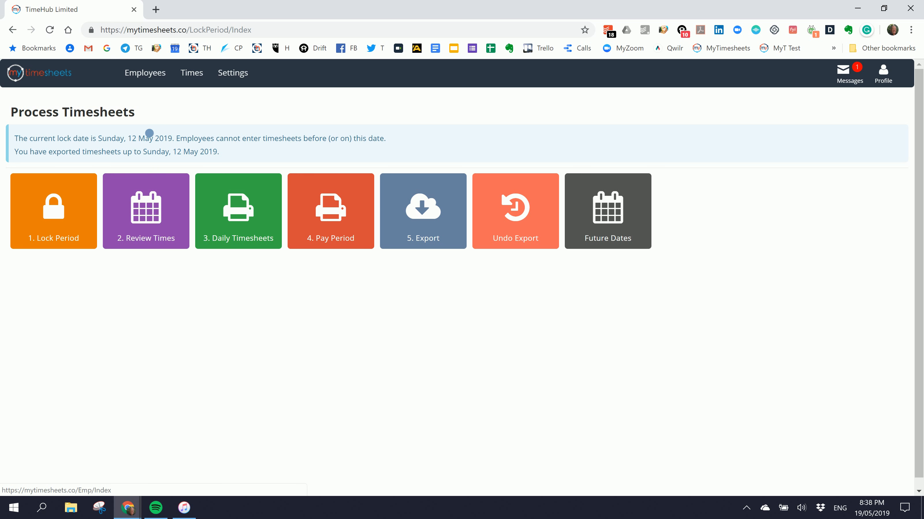
pyautogui.click(243, 82)
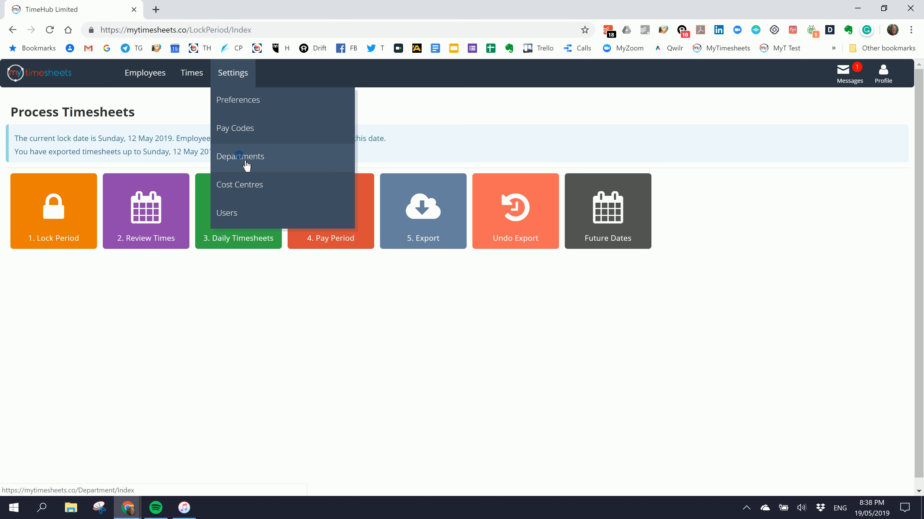
pyautogui.click(516, 112)
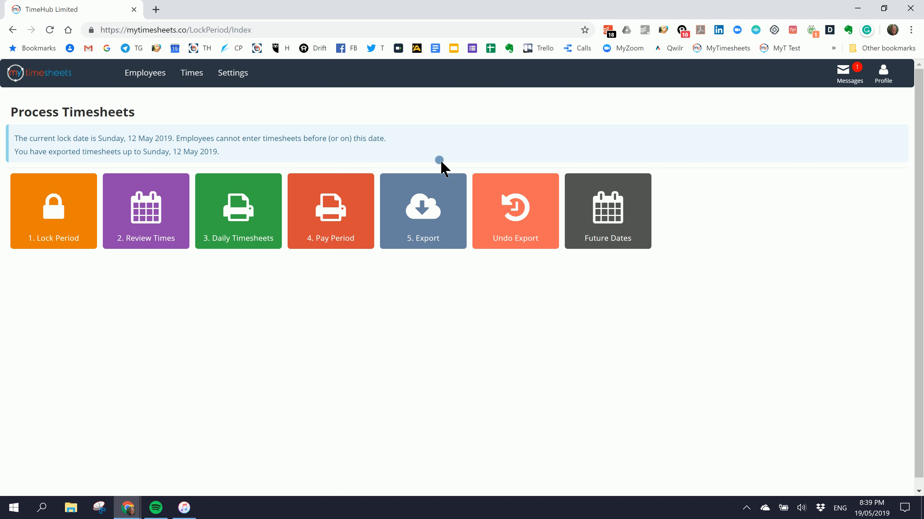
# Step: View the Review Times totals and Process Timesheets in a narrow restored browser window, and widen and maximize the window again
pyautogui.click(161, 219)
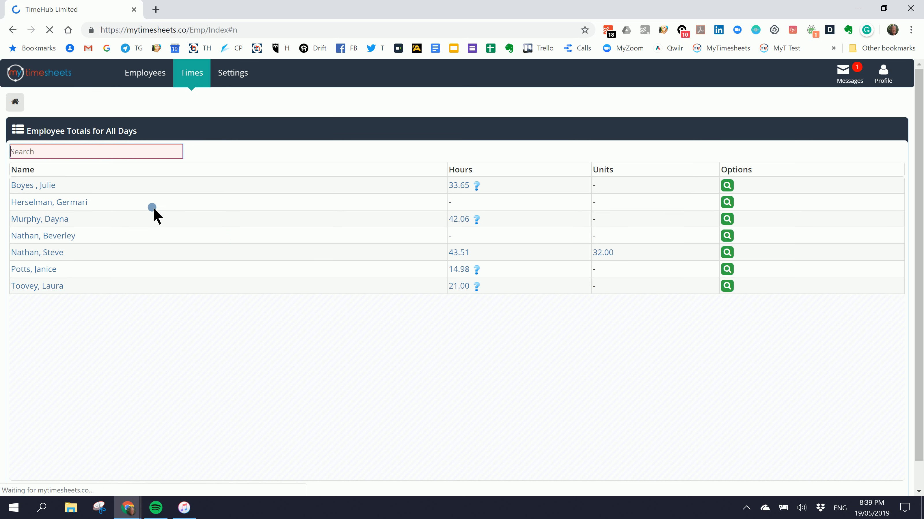
pyautogui.click(884, 8)
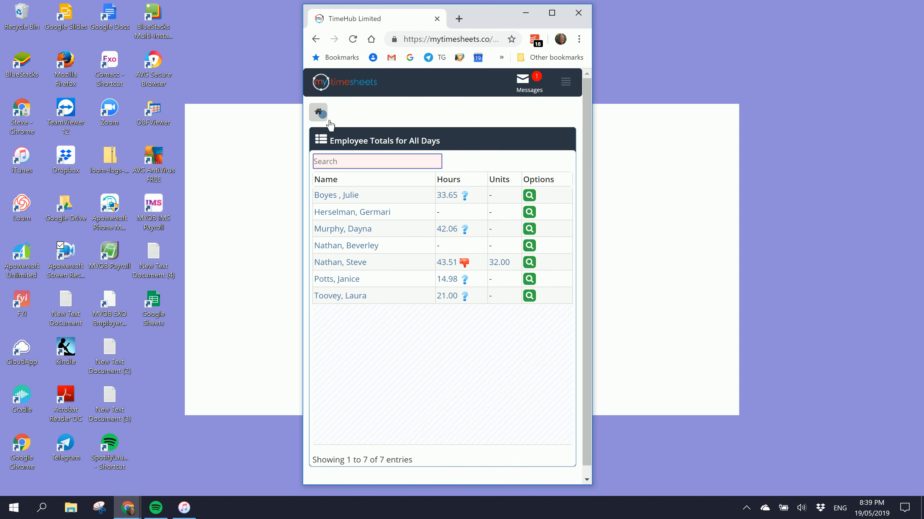
pyautogui.click(318, 112)
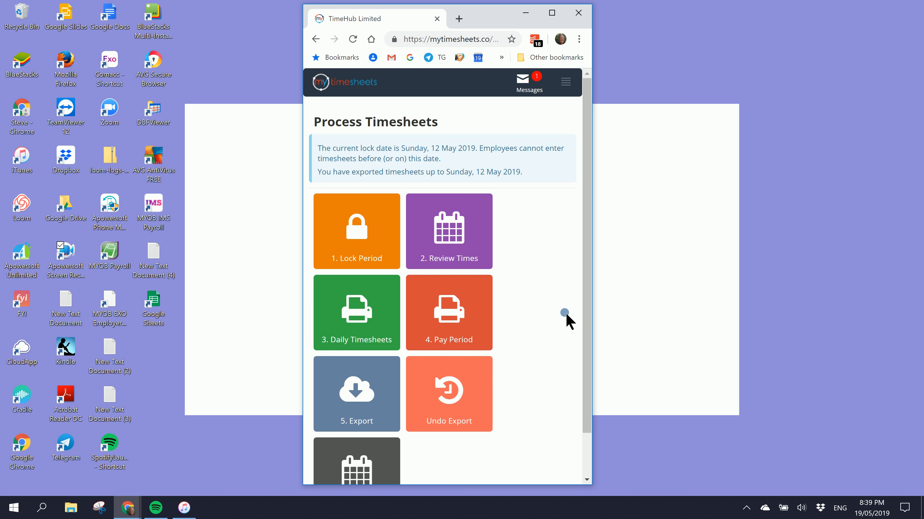
pyautogui.moveTo(589, 151); pyautogui.dragTo(589, 129)
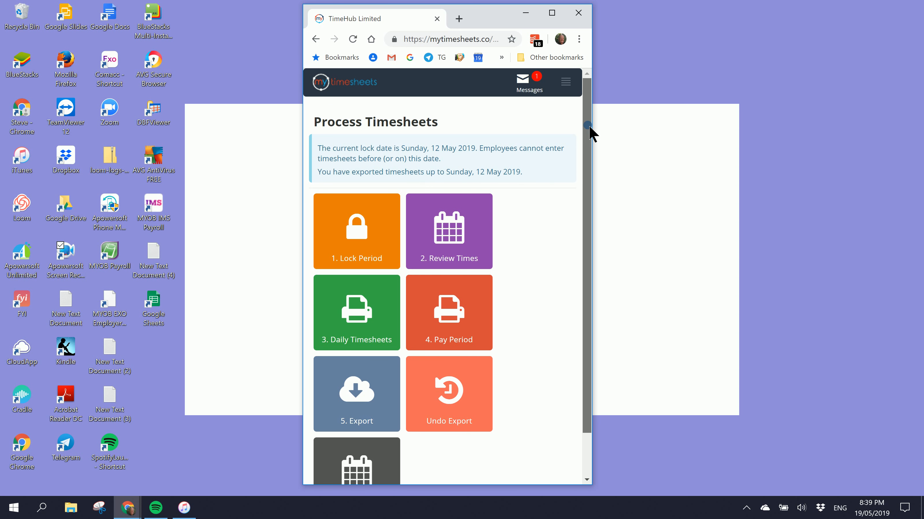
pyautogui.moveTo(600, 93); pyautogui.dragTo(841, 90)
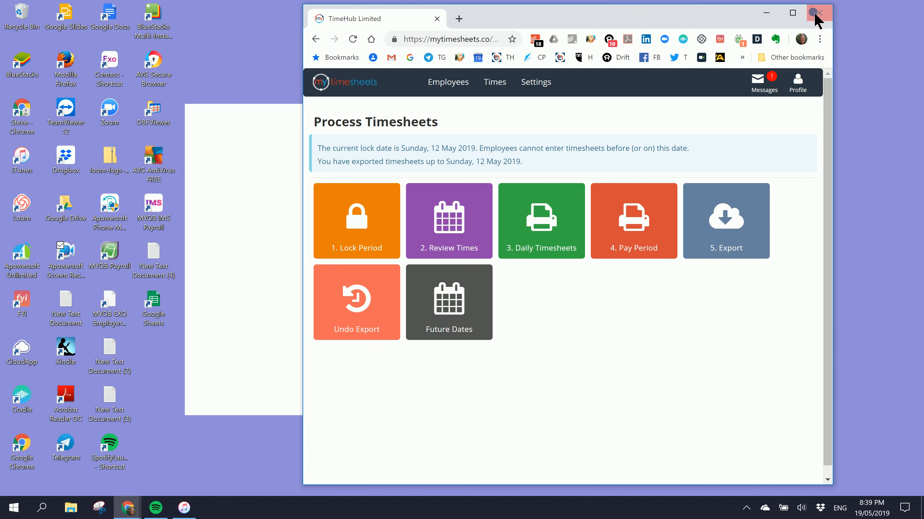
pyautogui.click(794, 14)
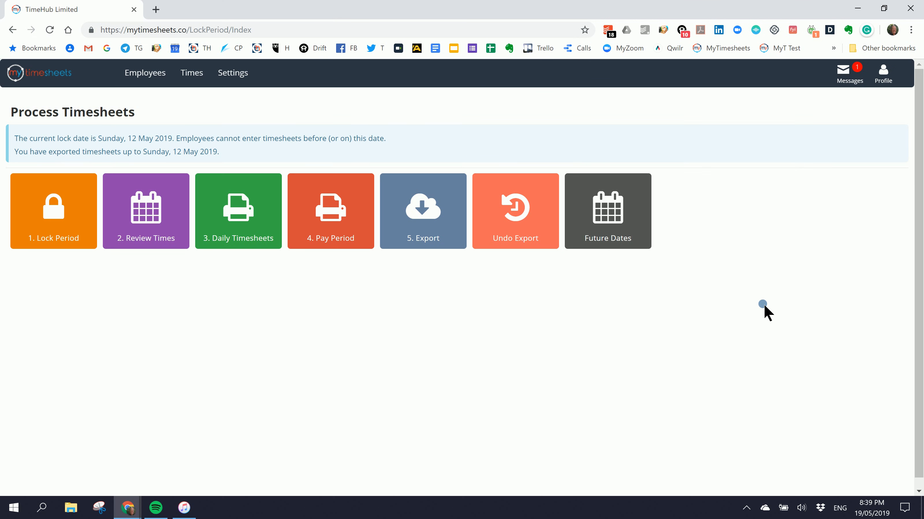